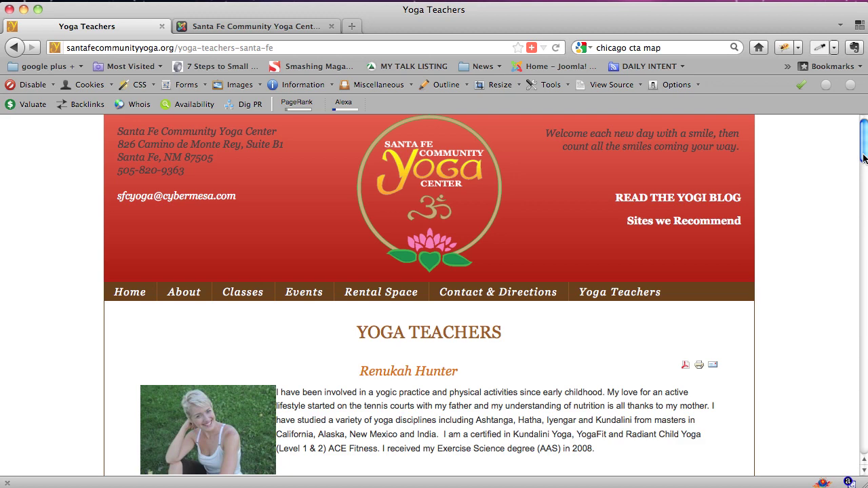
{"action": "mouse_move", "coordinate": [864, 157]}
{"action": "left_mouse_down"}
{"action": "mouse_move", "coordinate": [857, 236]}
{"action": "mouse_move", "coordinate": [857, 152]}
{"action": "left_mouse_up"}
{"action": "left_click_drag", "start_coordinate": [526, 334], "coordinate": [350, 340]}
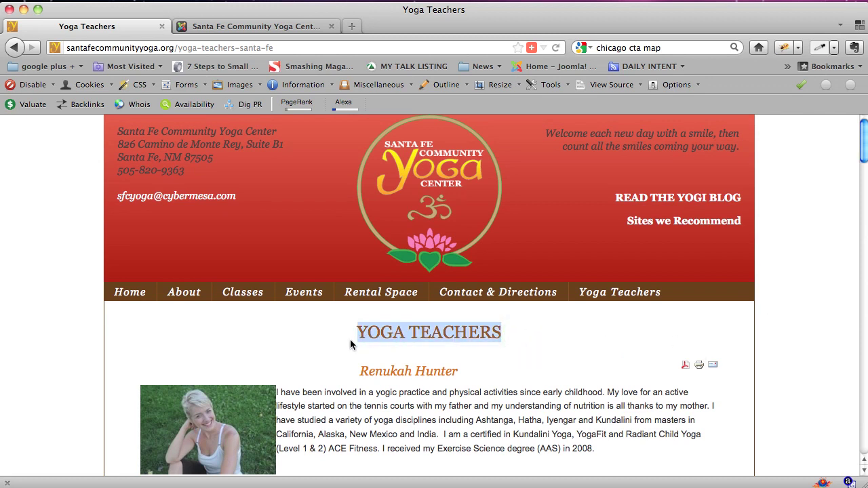
{"action": "left_click", "coordinate": [350, 339]}
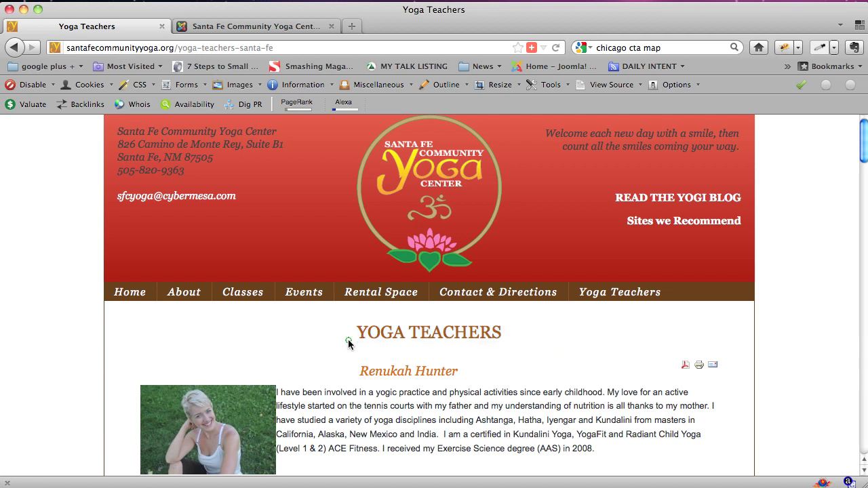
Switch to the Joomla administration and open the Main Menu's Yoga Teachers item for editing
{"action": "left_click", "coordinate": [262, 29]}
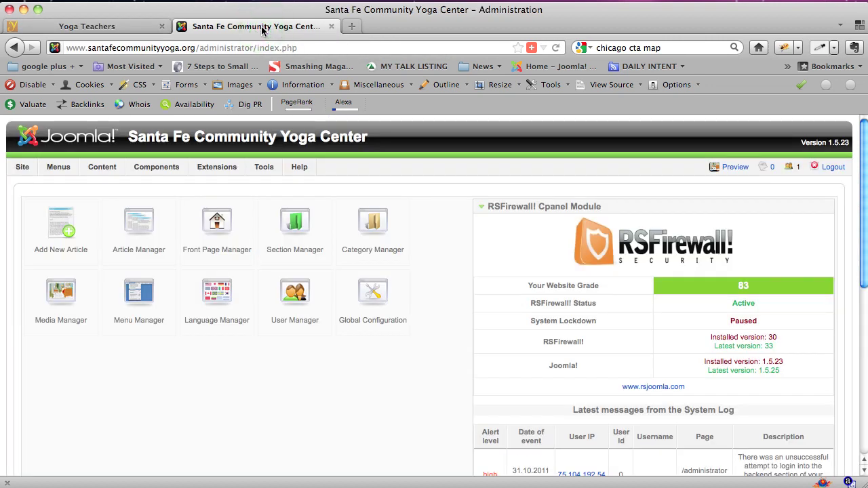
{"action": "mouse_move", "coordinate": [69, 172]}
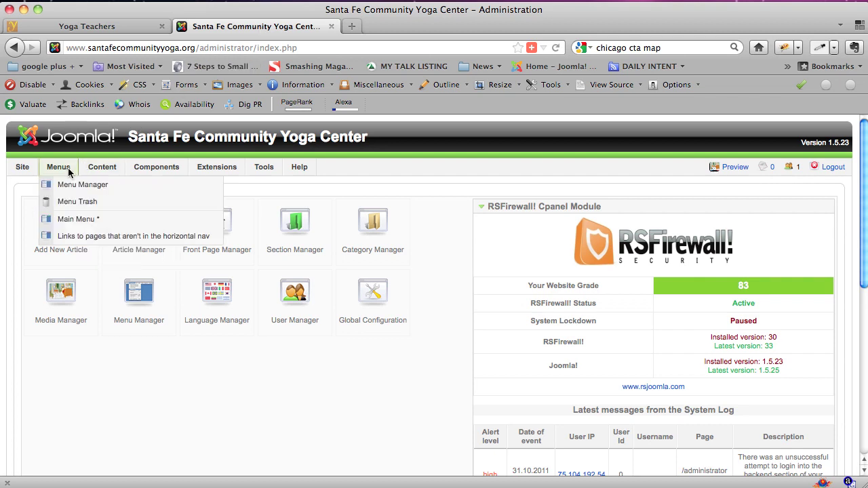
{"action": "left_click", "coordinate": [74, 221]}
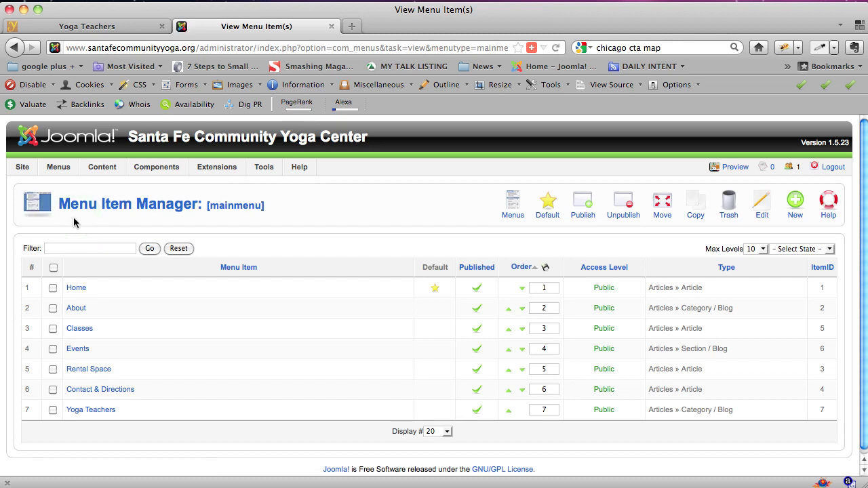
{"action": "left_click", "coordinate": [104, 411]}
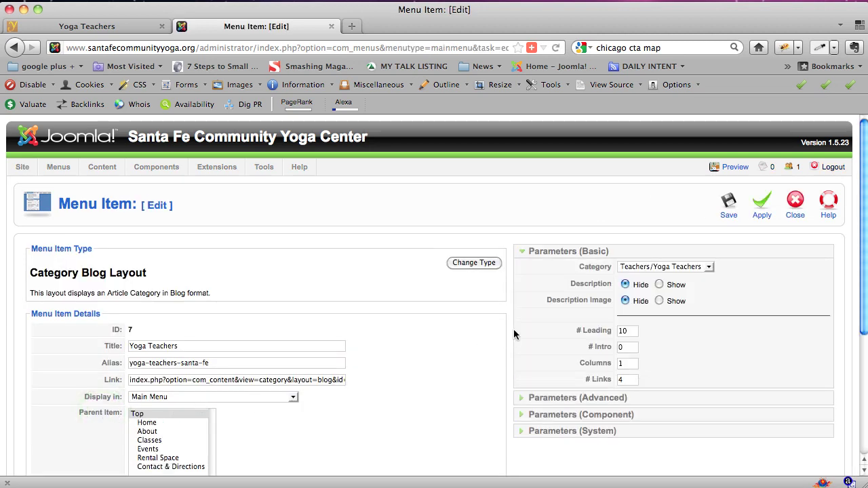
Set the Primary Order of the Yoga Teachers menu item to Order in its advanced parameters
{"action": "left_click", "coordinate": [540, 400]}
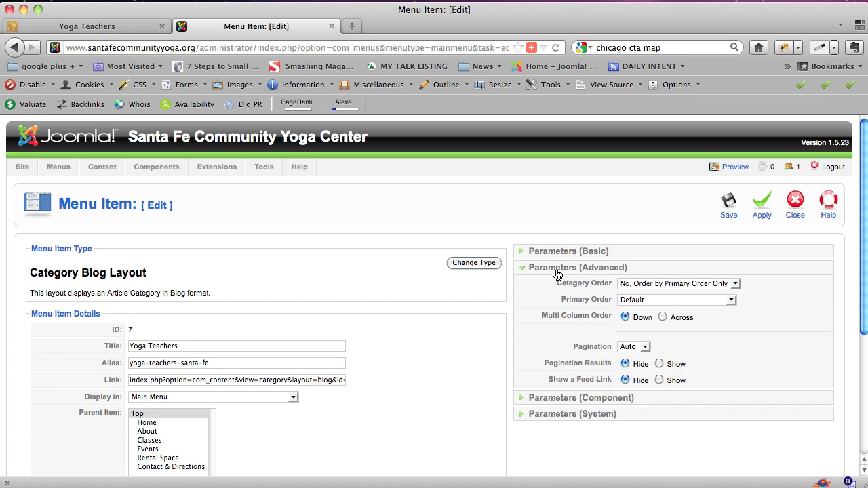
{"action": "left_click", "coordinate": [727, 303]}
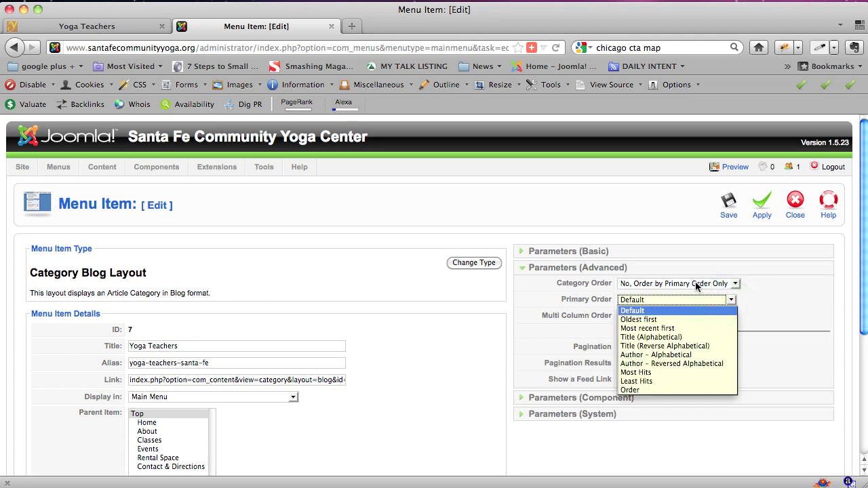
{"action": "left_click", "coordinate": [699, 284]}
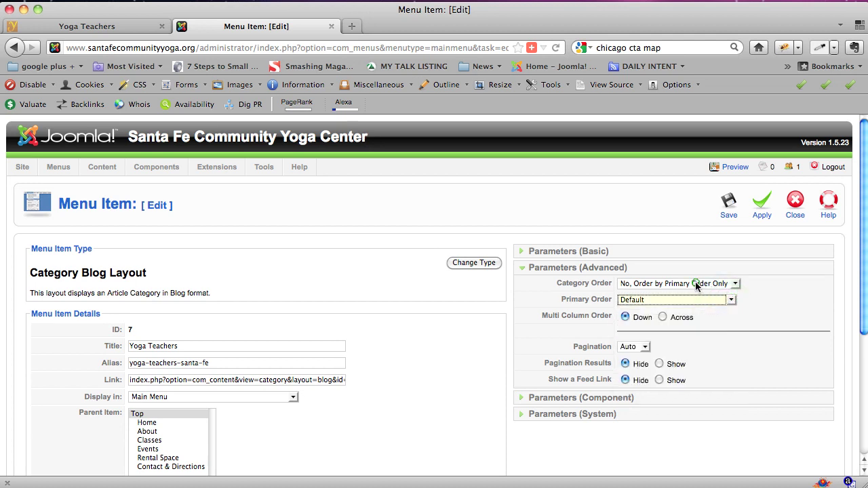
{"action": "left_click", "coordinate": [731, 302]}
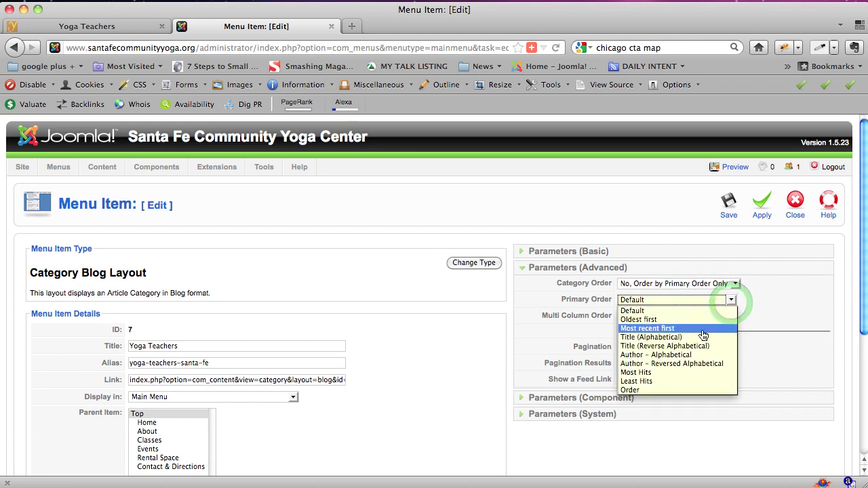
{"action": "left_click", "coordinate": [639, 391]}
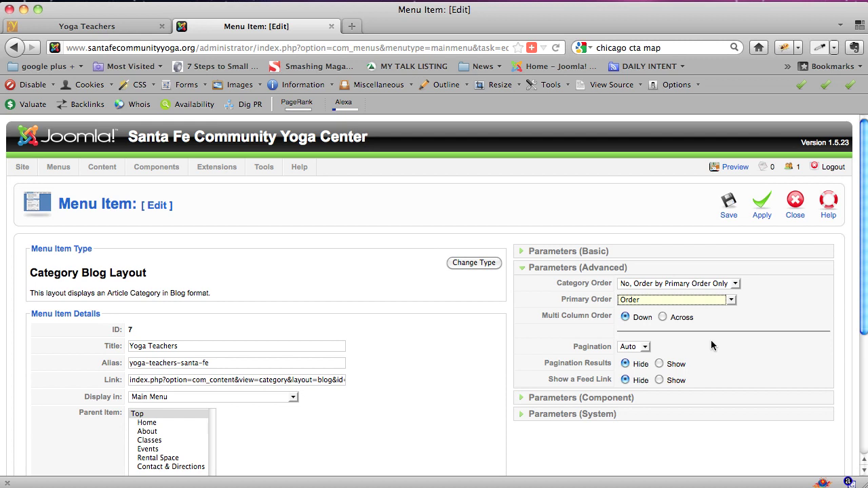
Set the menu item's Category Order to Order and save the menu item
{"action": "left_click", "coordinate": [735, 286]}
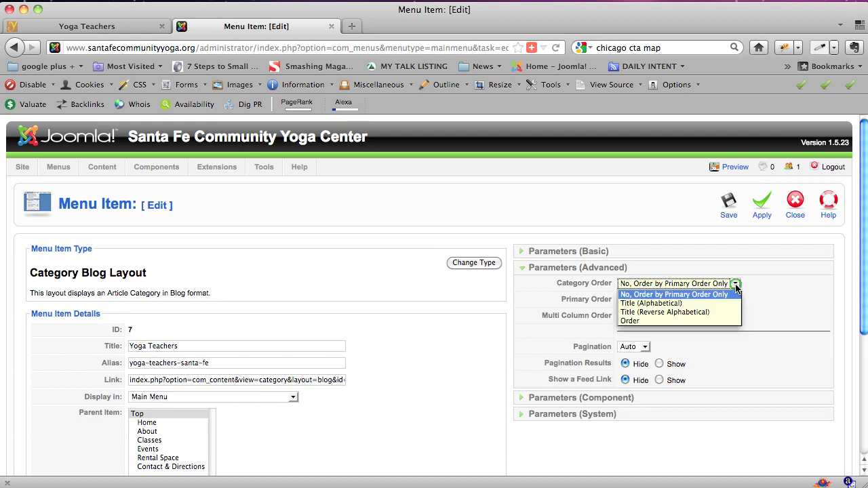
{"action": "left_click", "coordinate": [671, 321]}
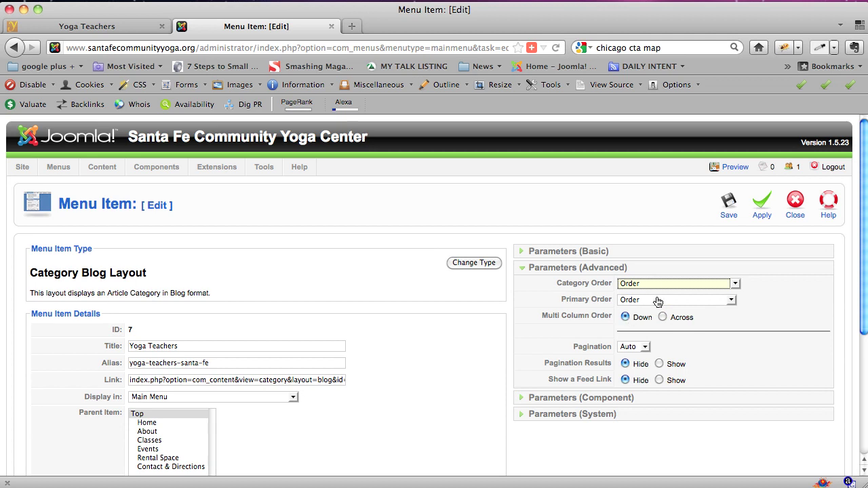
{"action": "left_click", "coordinate": [728, 212]}
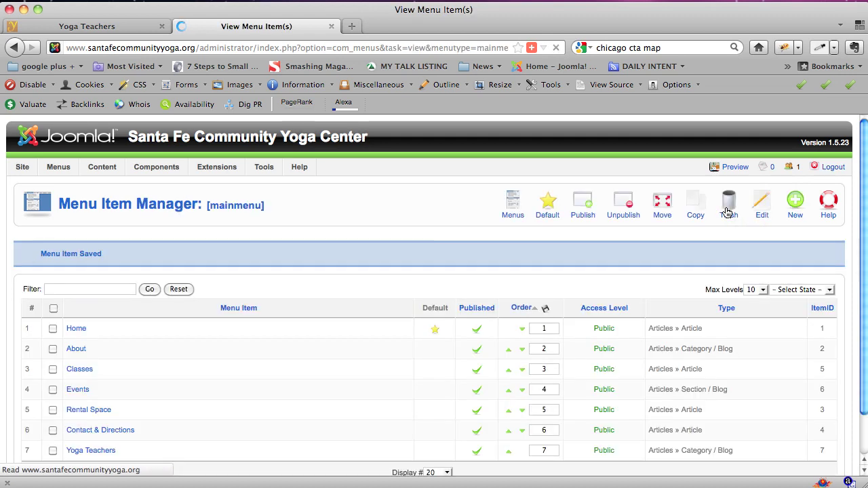
Reload the public Yoga Teachers page and check the order in which the teacher articles are listed
{"action": "left_click", "coordinate": [123, 28]}
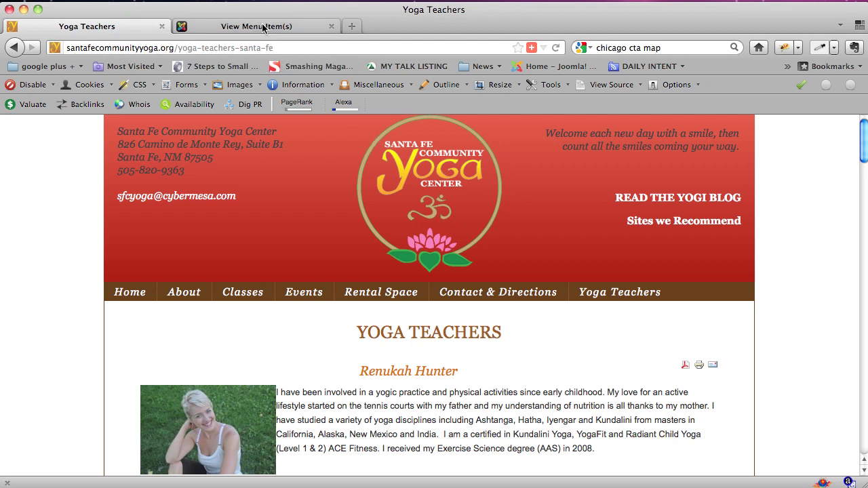
{"action": "right_click", "coordinate": [45, 219]}
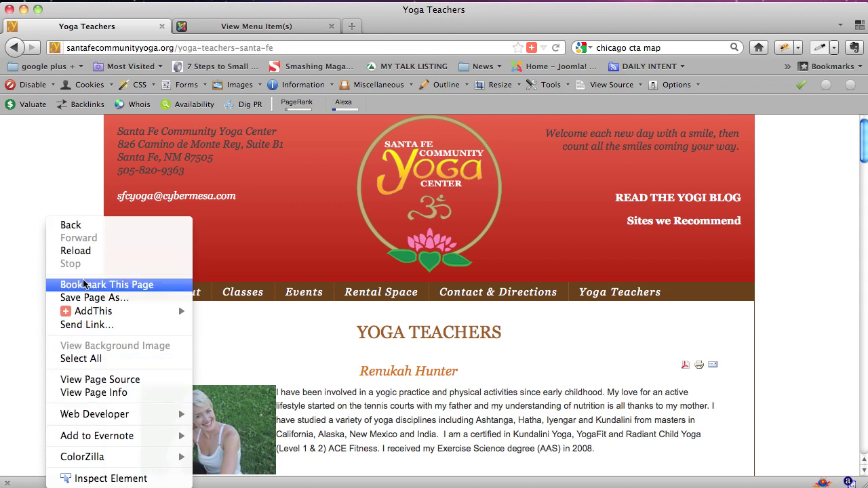
{"action": "left_click", "coordinate": [86, 251]}
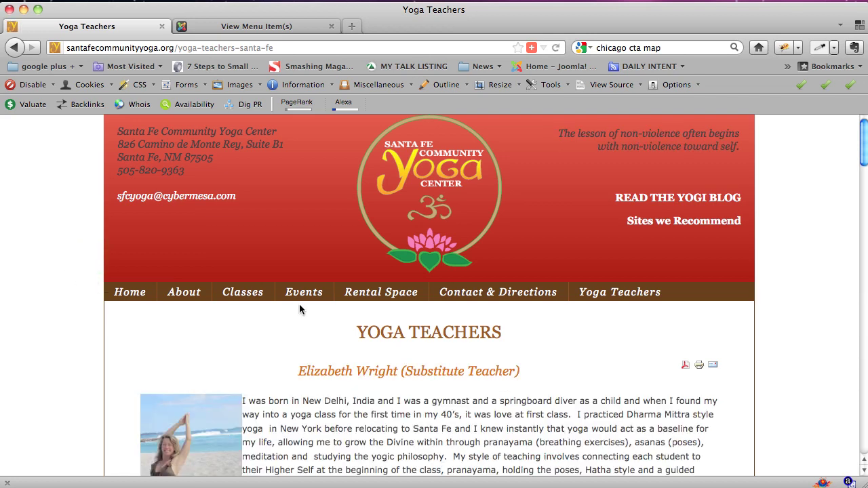
{"action": "left_click_drag", "start_coordinate": [864, 153], "coordinate": [864, 179]}
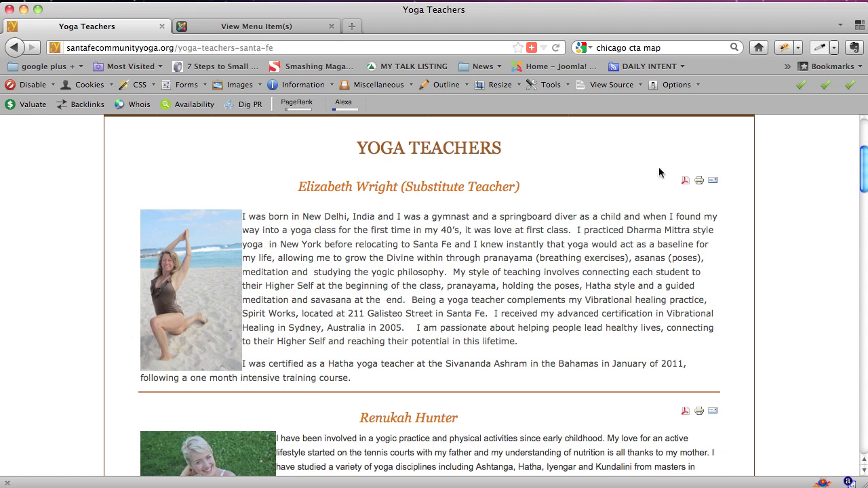
{"action": "scroll", "coordinate": [477, 213], "scroll_direction": "up", "scroll_amount": 5}
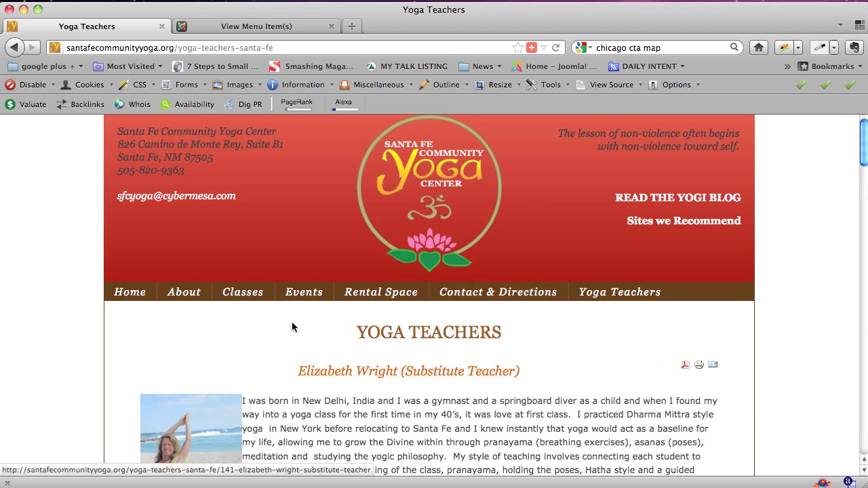
Return to the Joomla administration and list only the articles in the Yoga Teachers category in the Article Manager
{"action": "left_click", "coordinate": [230, 28]}
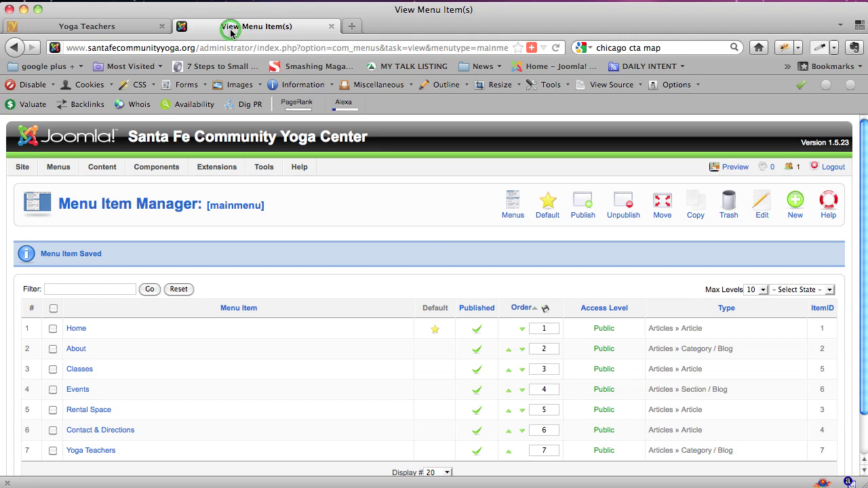
{"action": "mouse_move", "coordinate": [101, 171]}
{"action": "left_click", "coordinate": [111, 187]}
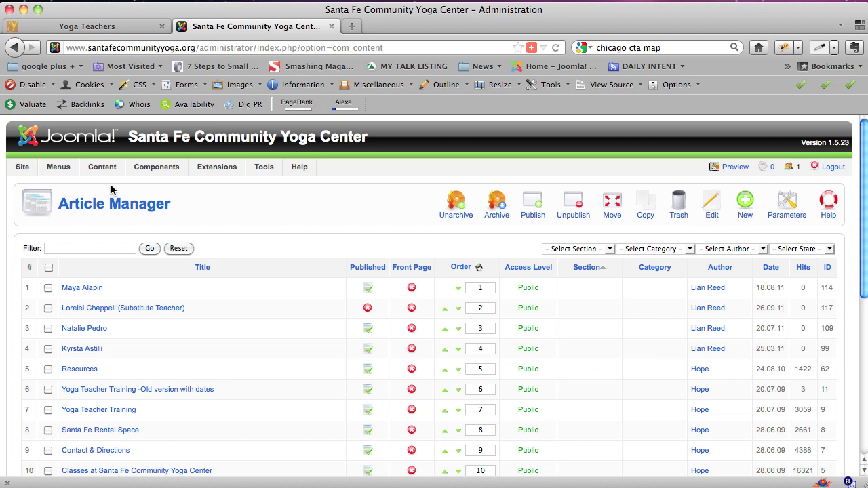
{"action": "left_click", "coordinate": [639, 251]}
{"action": "left_click", "coordinate": [642, 307]}
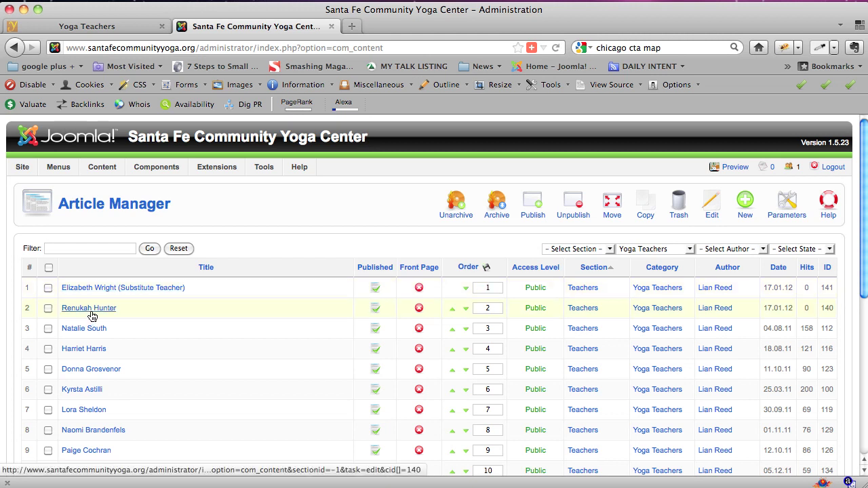
Compare the public page's teacher order and examine the spacing between the first teacher's photo and biography text
{"action": "left_click", "coordinate": [99, 30]}
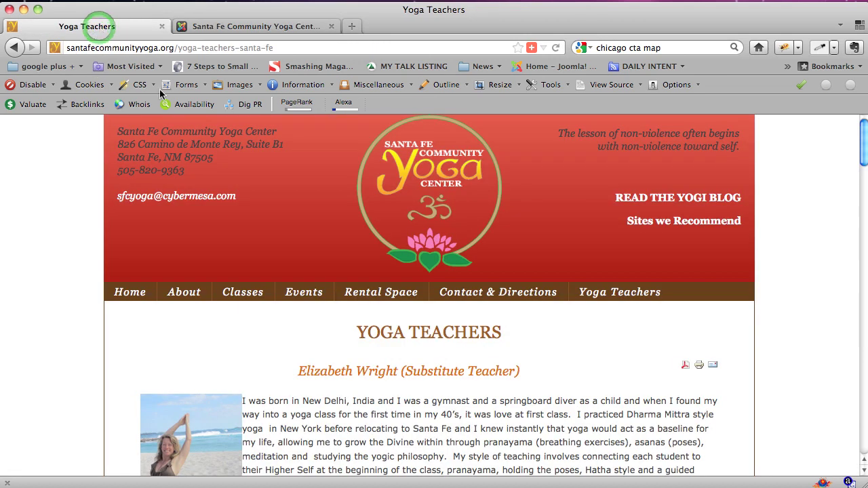
{"action": "left_click", "coordinate": [805, 146]}
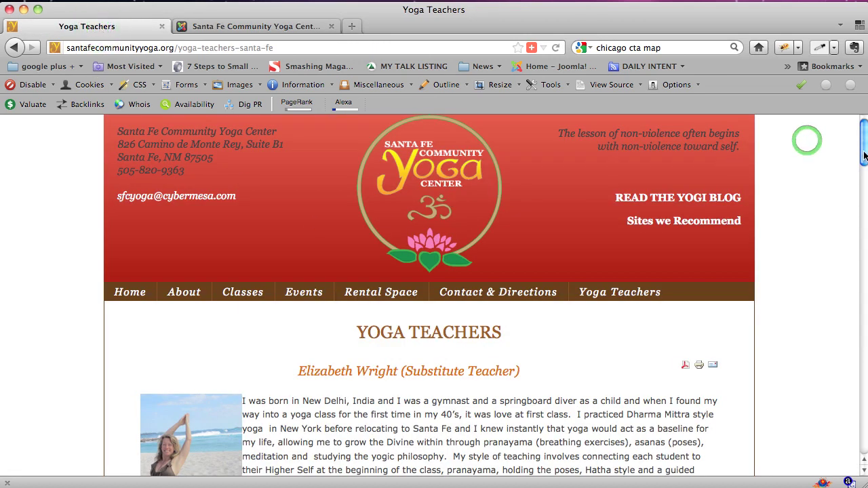
{"action": "mouse_move", "coordinate": [865, 163]}
{"action": "left_mouse_down"}
{"action": "mouse_move", "coordinate": [865, 227]}
{"action": "mouse_move", "coordinate": [865, 172]}
{"action": "left_mouse_up"}
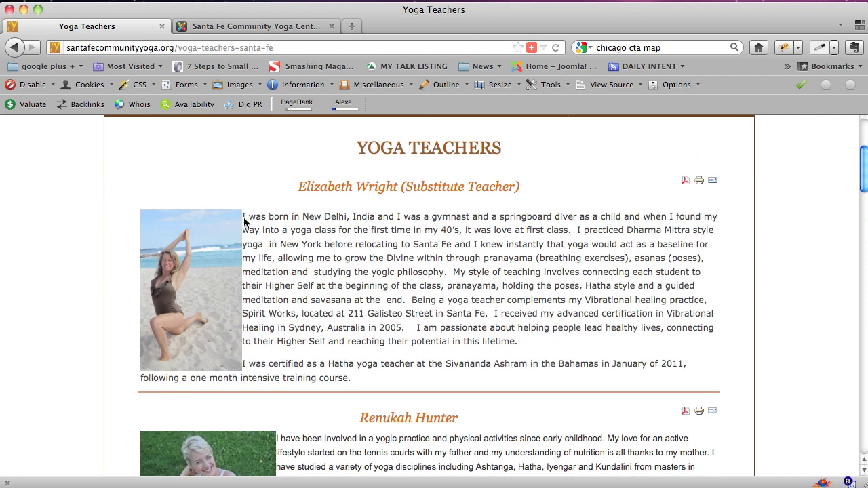
{"action": "left_click_drag", "start_coordinate": [244, 217], "coordinate": [256, 259]}
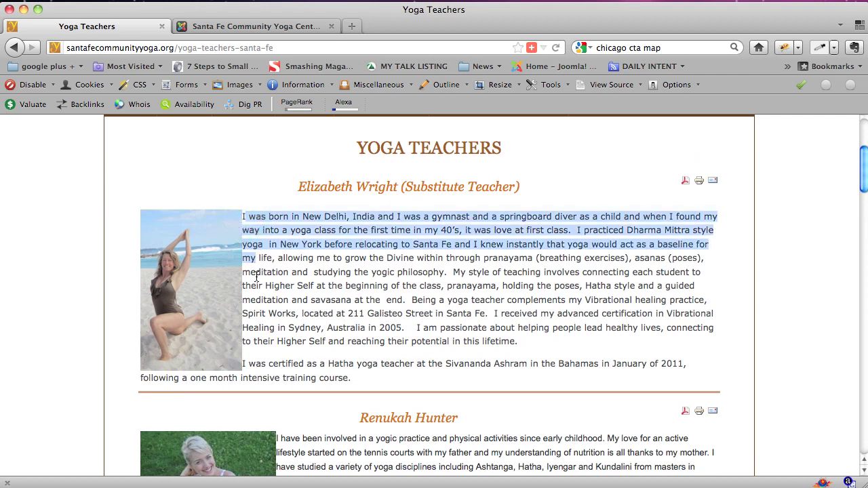
Return to the Article Manager and open the substitute teacher's article for editing, down to its photo and biography
{"action": "left_click", "coordinate": [223, 28]}
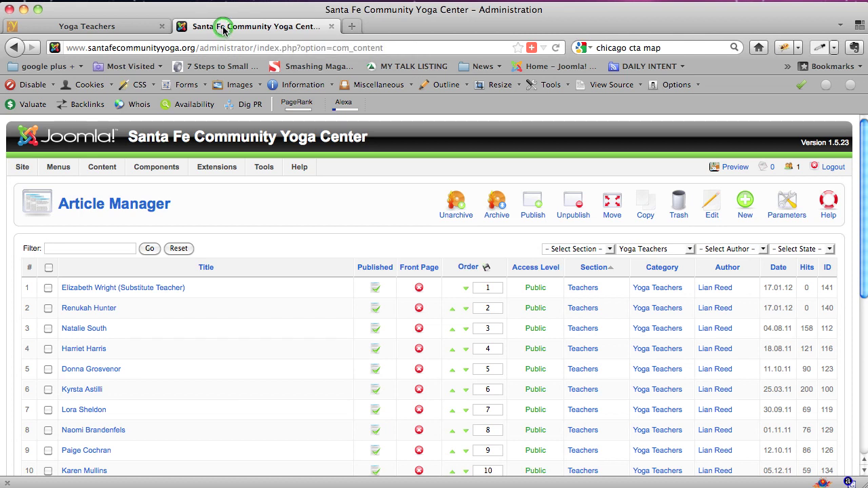
{"action": "left_click", "coordinate": [96, 289]}
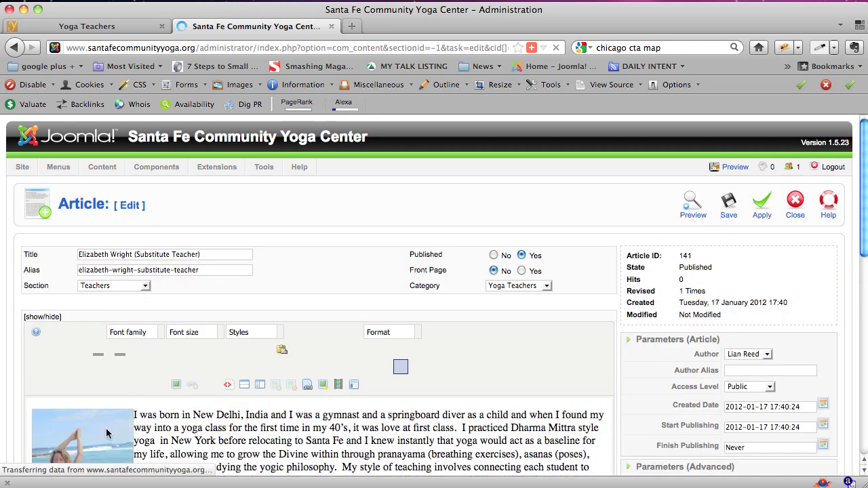
{"action": "scroll", "coordinate": [482, 307], "scroll_direction": "down", "scroll_amount": 1}
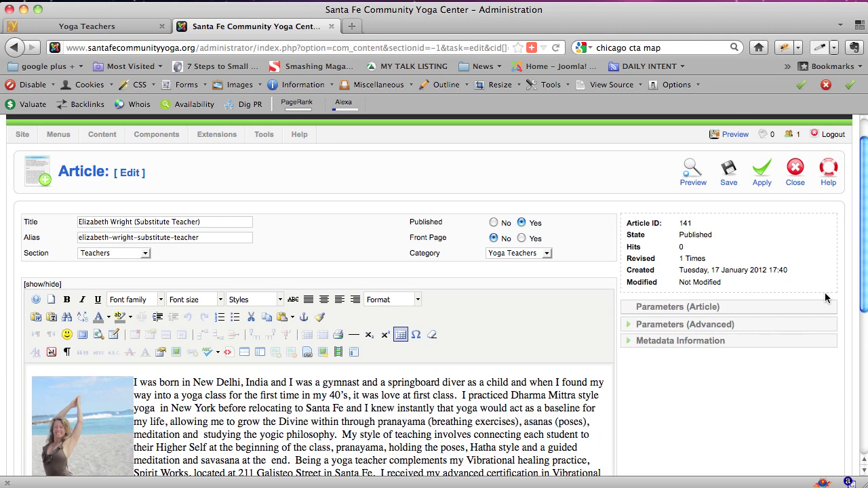
{"action": "scroll", "coordinate": [853, 296], "scroll_direction": "down", "scroll_amount": 8}
{"action": "scroll", "coordinate": [725, 302], "scroll_direction": "up", "scroll_amount": 3}
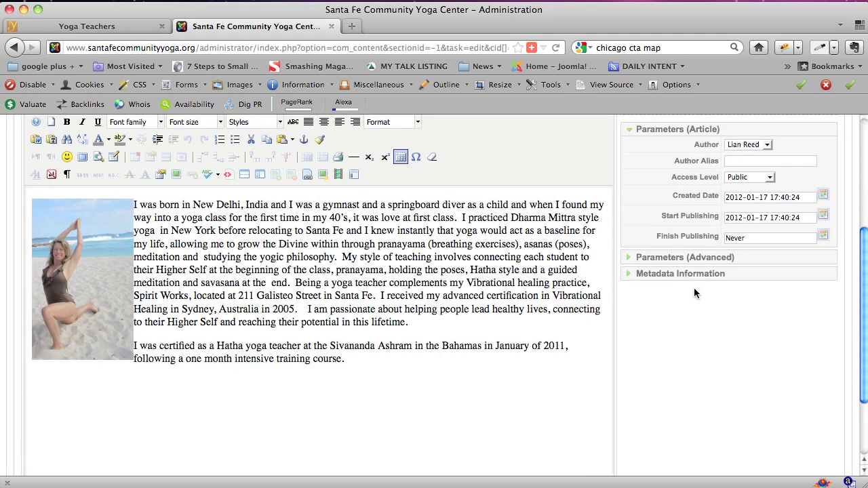
Give the teacher's photo a right margin of 15 and a bottom margin of 5, and update the image in the article
{"action": "left_click_drag", "start_coordinate": [138, 310], "coordinate": [143, 310]}
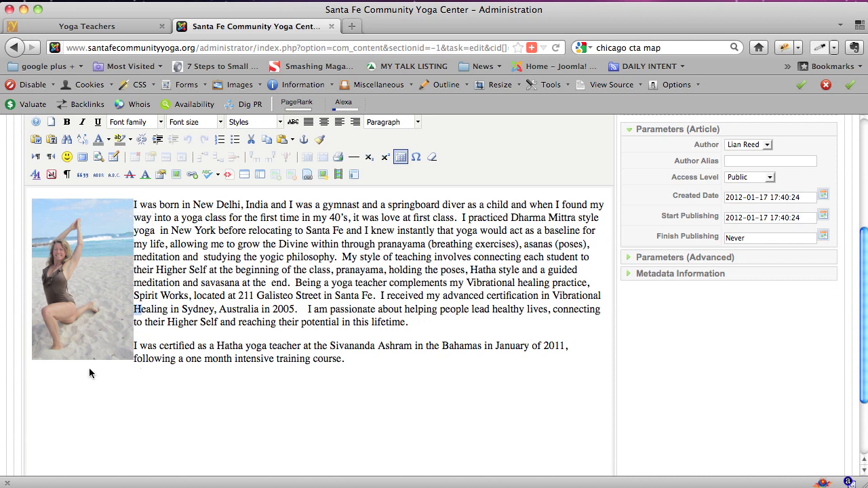
{"action": "left_click", "coordinate": [77, 292]}
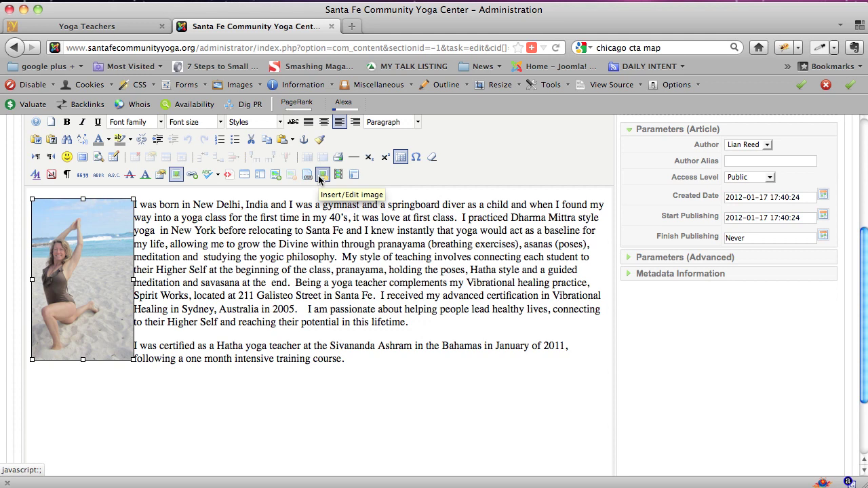
{"action": "left_click", "coordinate": [176, 175]}
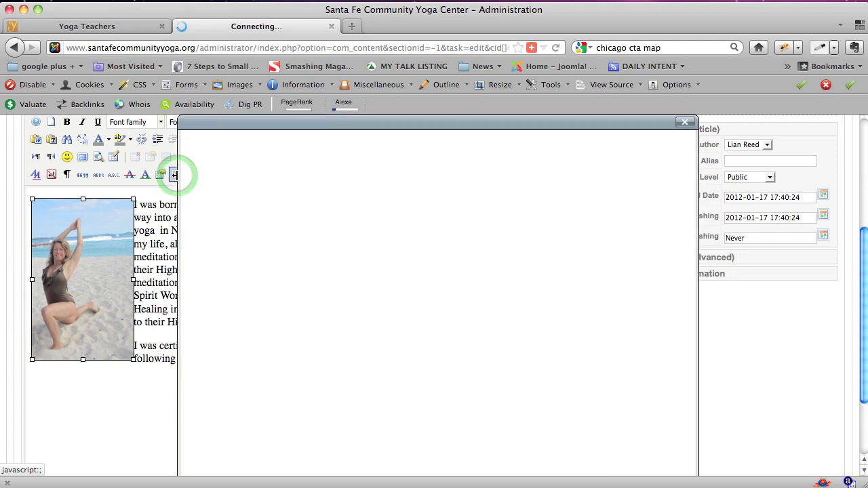
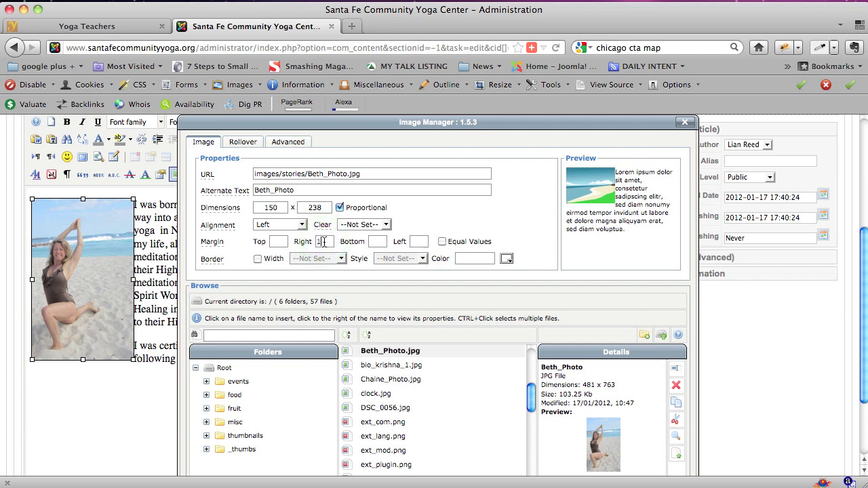
{"action": "type", "text": "15"}
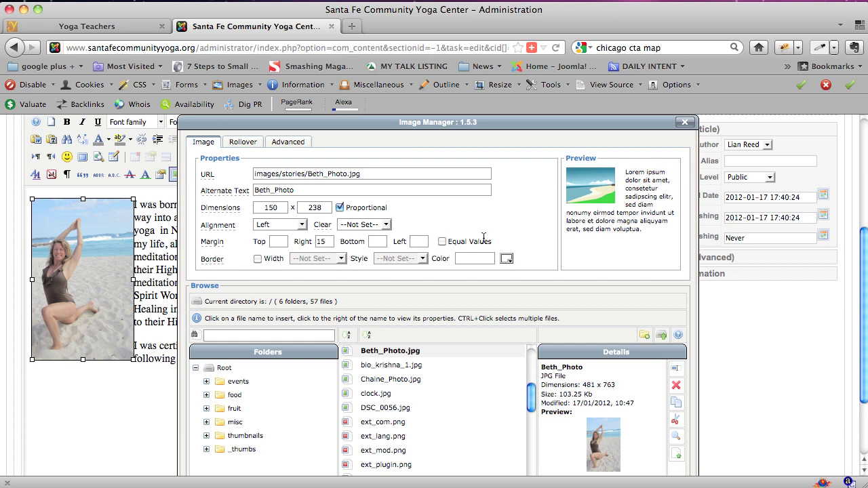
{"action": "left_click_drag", "start_coordinate": [624, 173], "coordinate": [671, 196]}
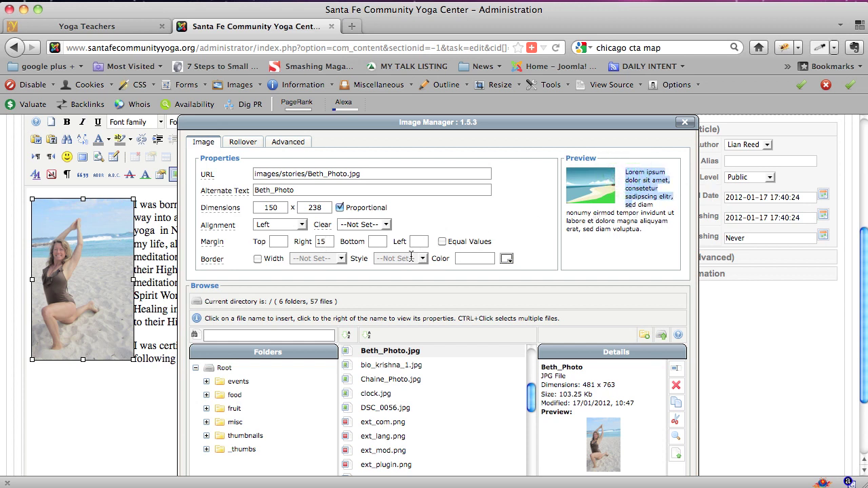
{"action": "left_click", "coordinate": [371, 240]}
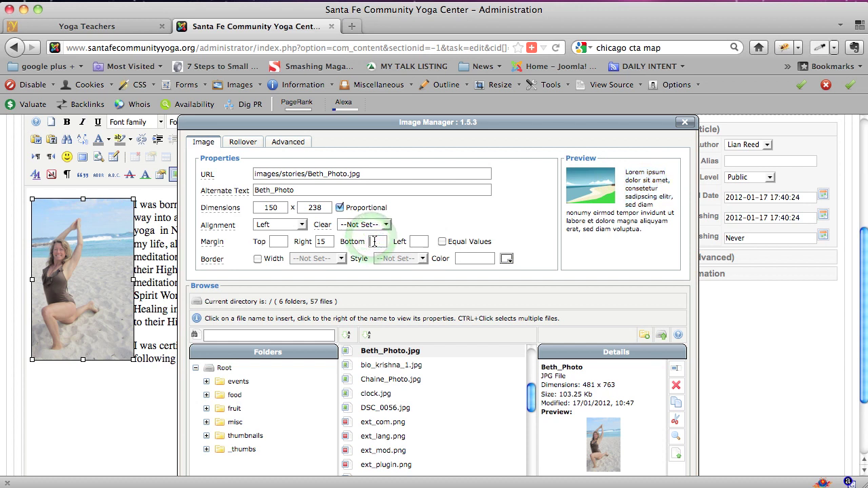
{"action": "type", "text": "5"}
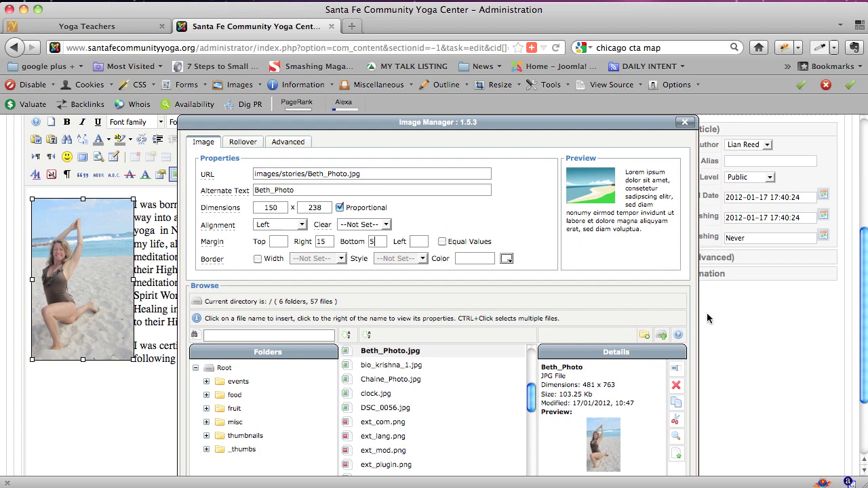
{"action": "scroll", "coordinate": [707, 313], "scroll_direction": "down", "scroll_amount": 3}
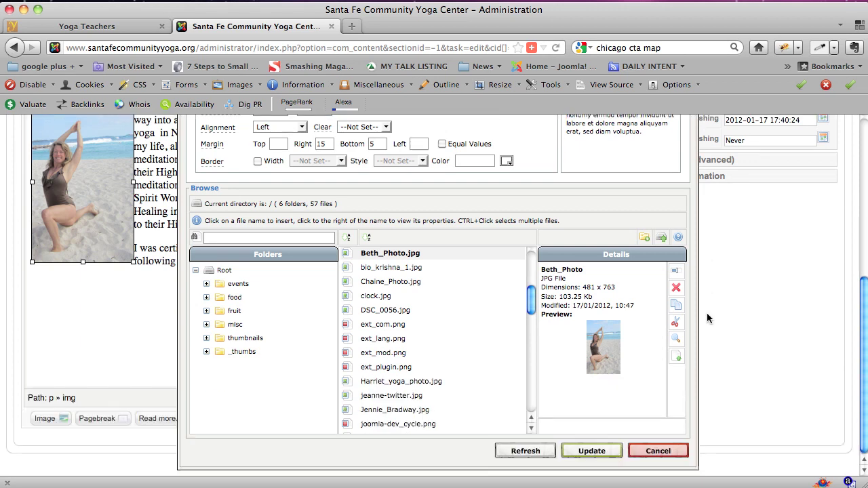
{"action": "left_click", "coordinate": [592, 451]}
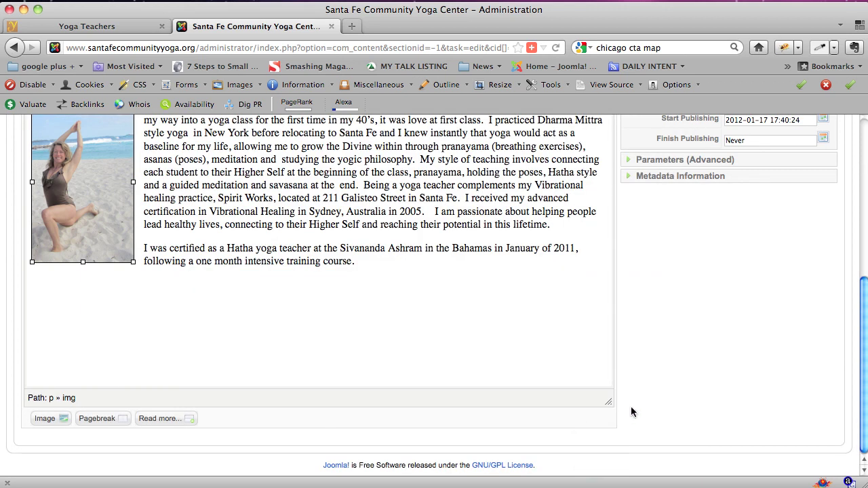
Deselect the photo and save the substitute teacher's article, returning to the Article Manager
{"action": "left_click", "coordinate": [445, 320]}
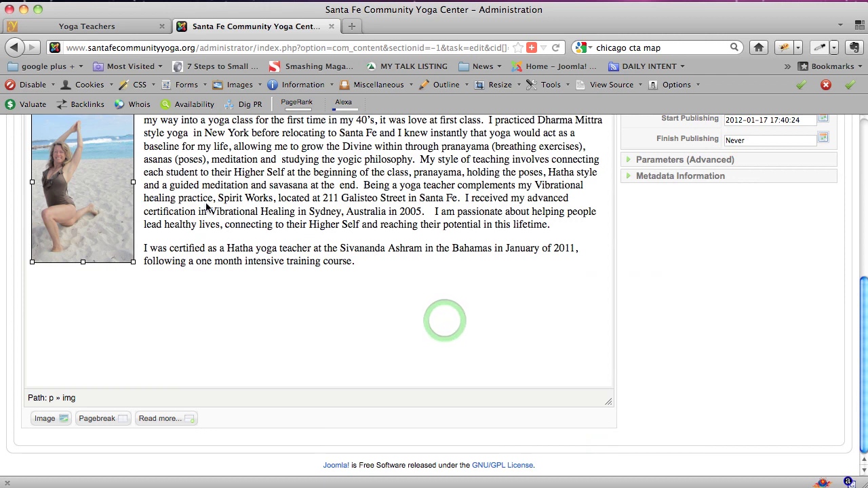
{"action": "scroll", "coordinate": [712, 257], "scroll_direction": "up", "scroll_amount": 5}
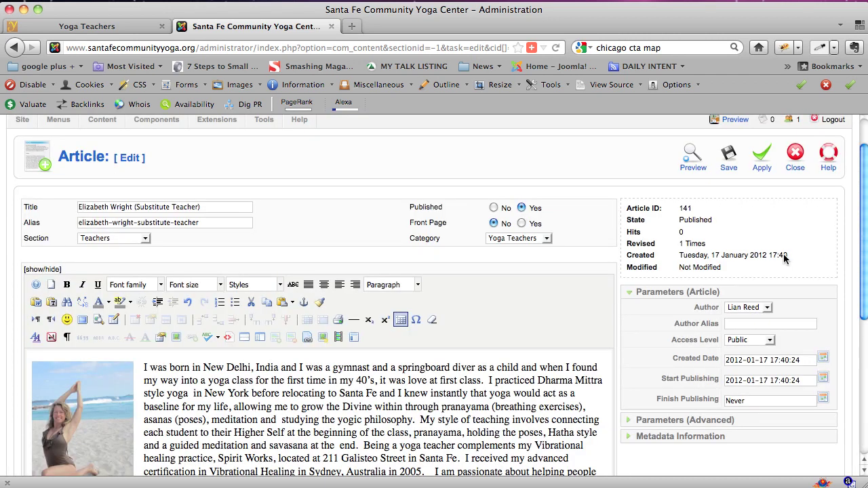
{"action": "scroll", "coordinate": [784, 257], "scroll_direction": "up", "scroll_amount": 1}
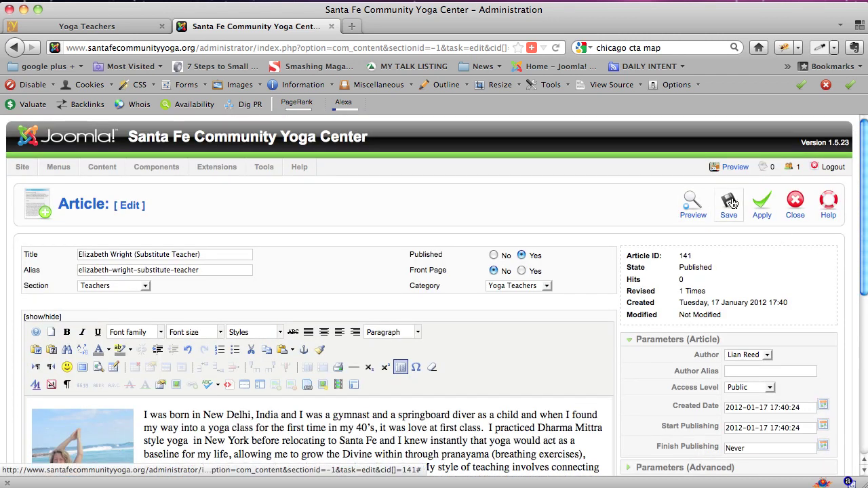
{"action": "left_click", "coordinate": [730, 202]}
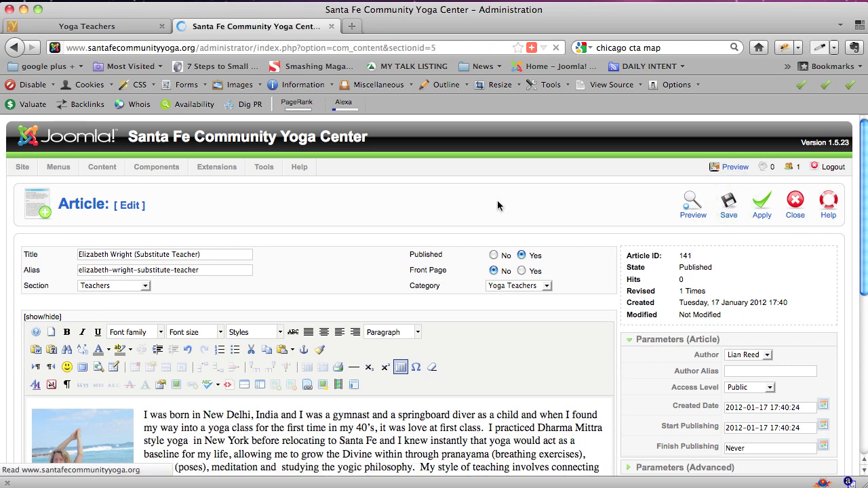
Reload the public Yoga Teachers page and compare the photo-to-text spacing of the first teacher with that of the other teachers
{"action": "left_click", "coordinate": [113, 28]}
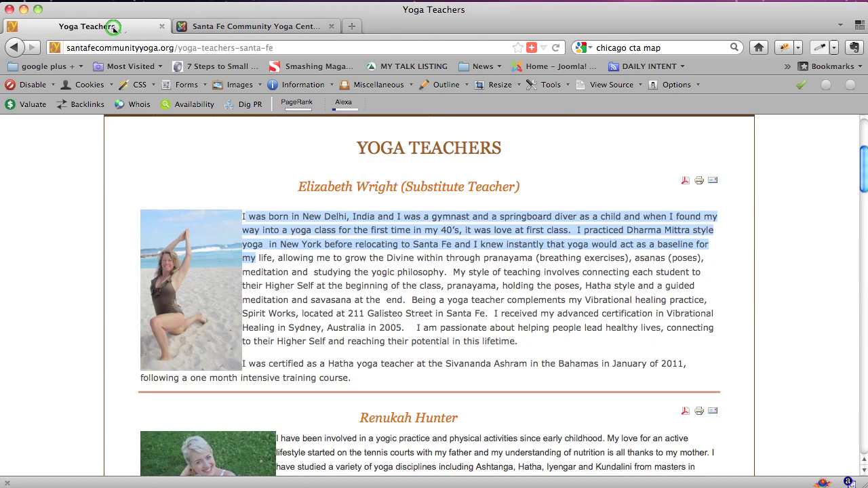
{"action": "left_click", "coordinate": [161, 161]}
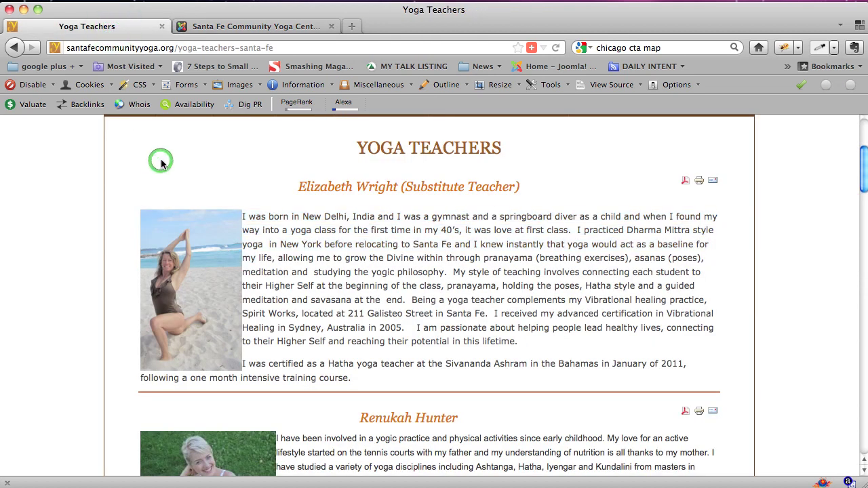
{"action": "right_click", "coordinate": [45, 251]}
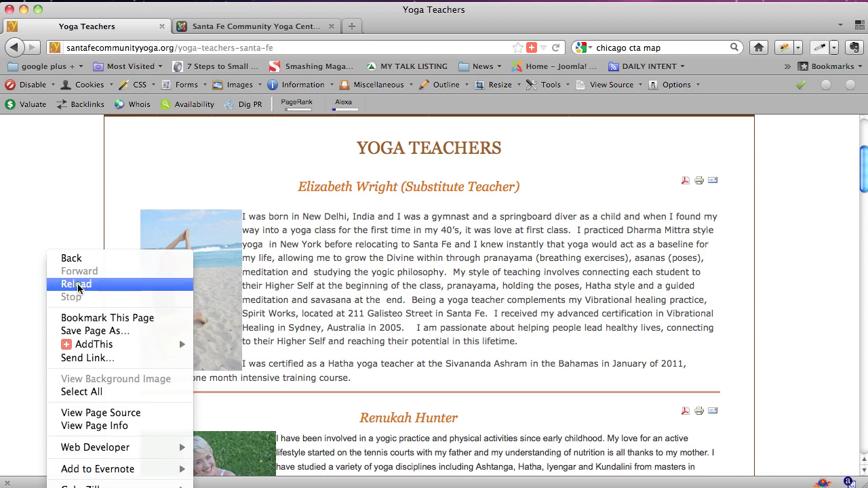
{"action": "left_click", "coordinate": [77, 284]}
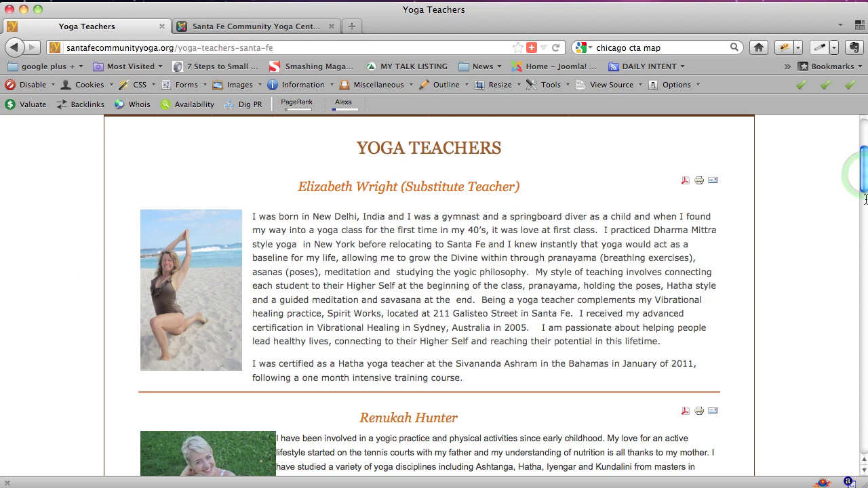
{"action": "scroll", "coordinate": [864, 207], "scroll_direction": "down", "scroll_amount": 3}
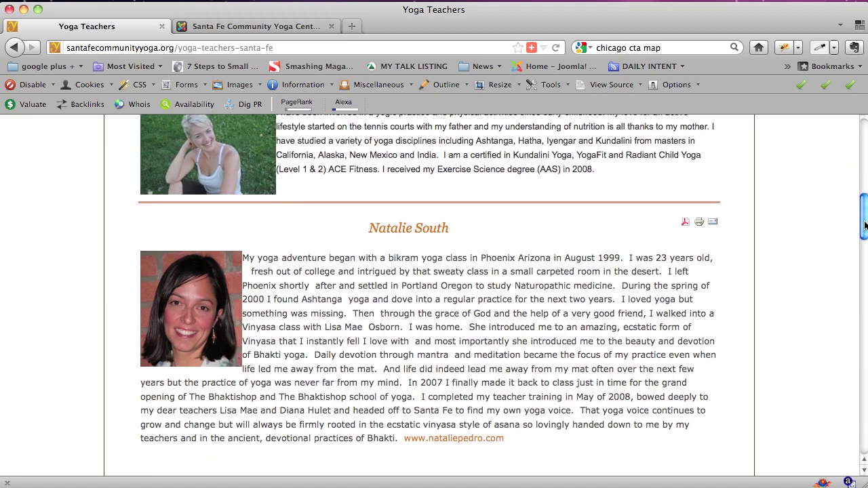
{"action": "scroll", "coordinate": [863, 208], "scroll_direction": "down", "scroll_amount": 4}
{"action": "scroll", "coordinate": [857, 213], "scroll_direction": "up", "scroll_amount": 3}
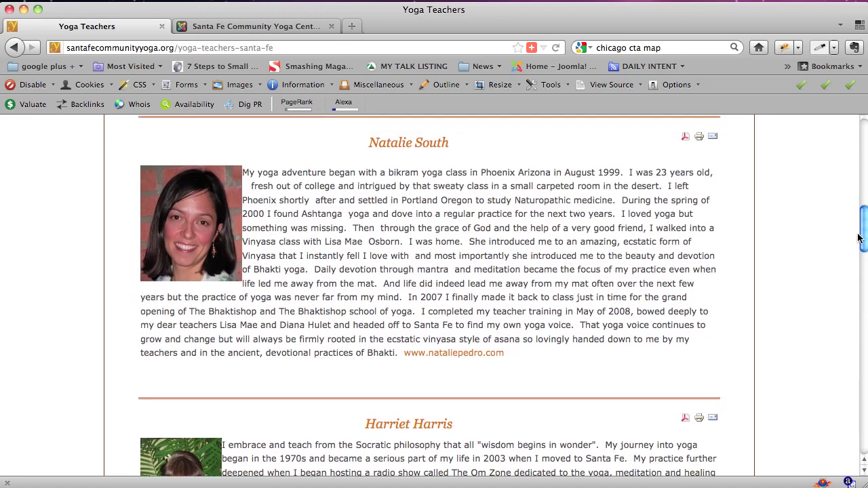
{"action": "scroll", "coordinate": [854, 217], "scroll_direction": "up", "scroll_amount": 5}
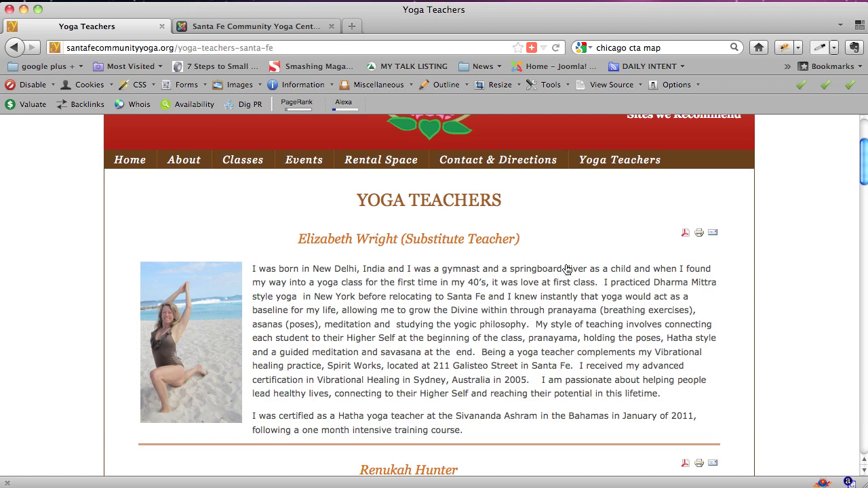
Return to the Joomla administration and open the Main Menu's Yoga Teachers menu item for editing
{"action": "left_click", "coordinate": [276, 28]}
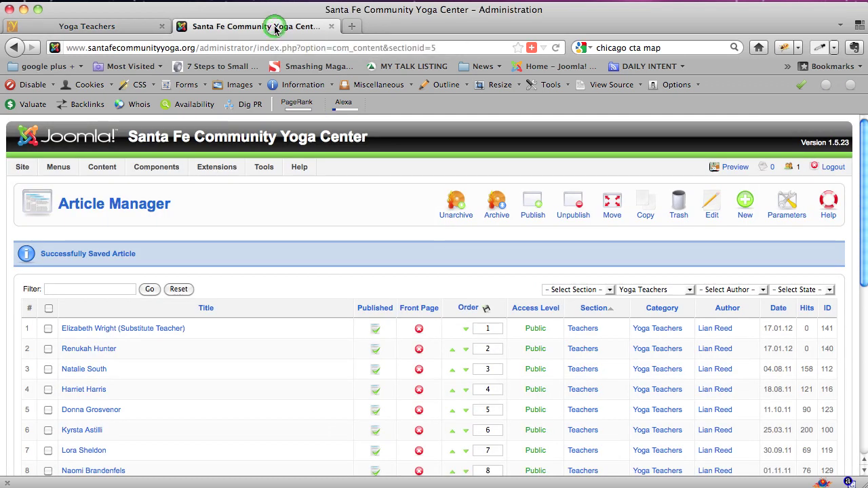
{"action": "mouse_move", "coordinate": [216, 170]}
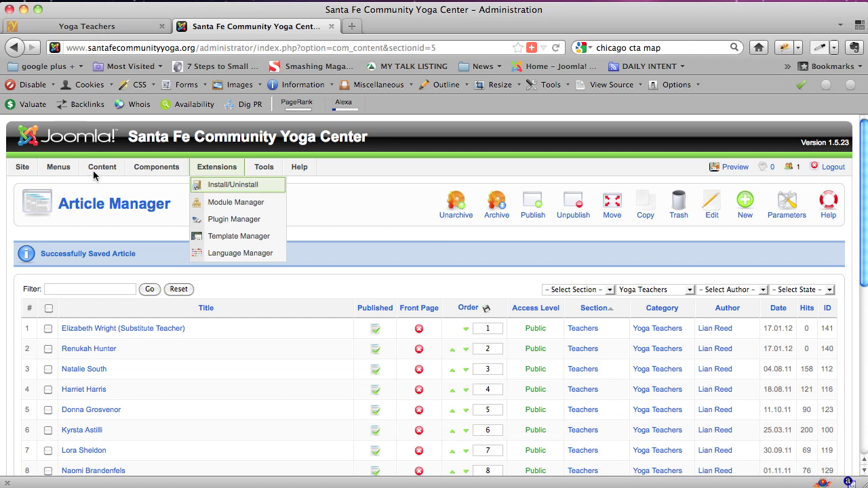
{"action": "mouse_move", "coordinate": [68, 173]}
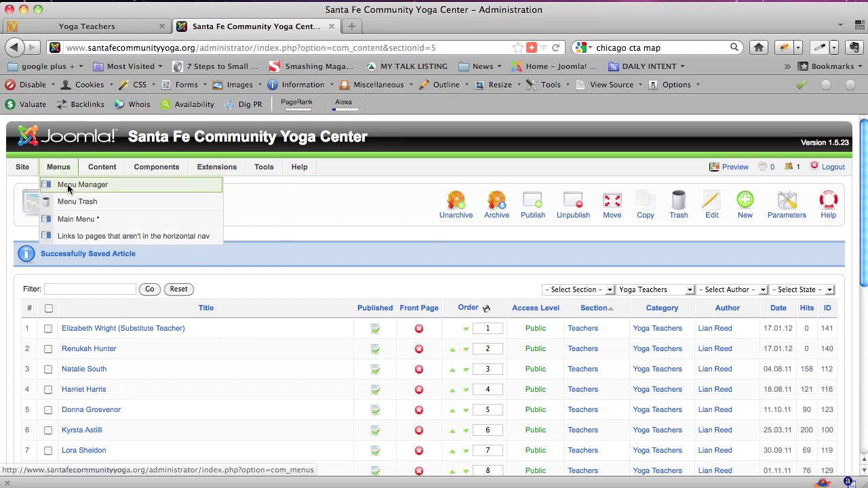
{"action": "left_click", "coordinate": [70, 220]}
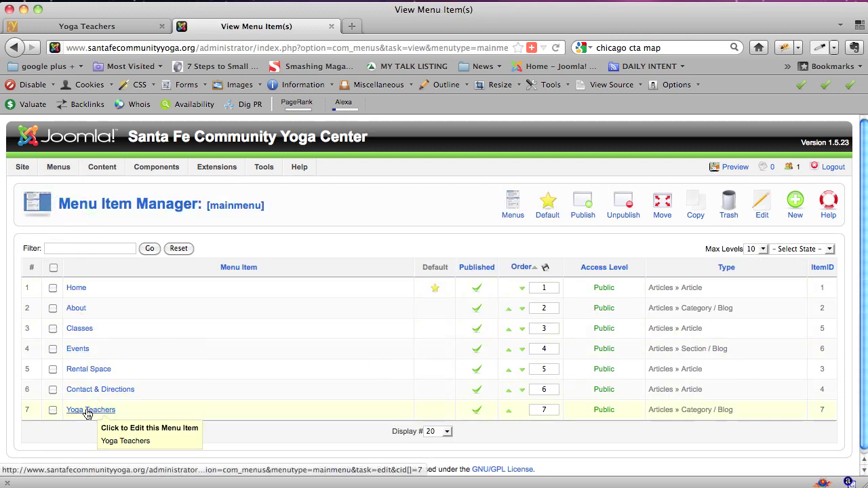
{"action": "left_click", "coordinate": [87, 411]}
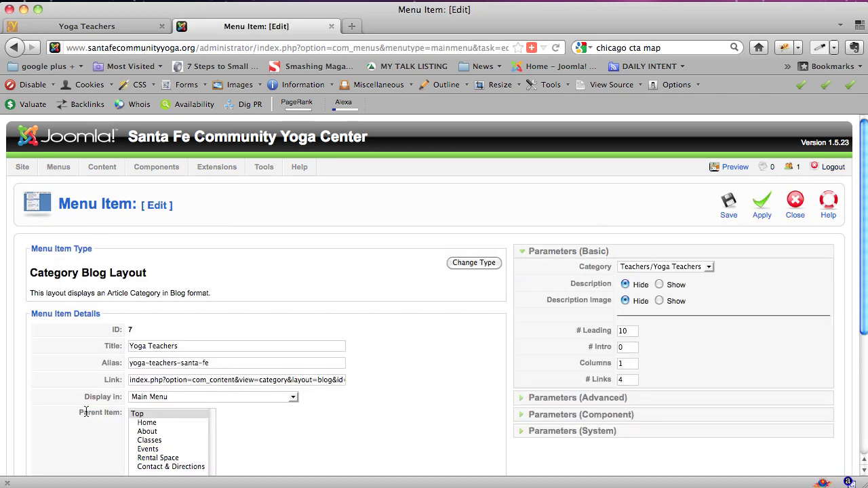
Examine the menu item's title, its layout description and the article category it displays
{"action": "triple_click", "coordinate": [183, 346]}
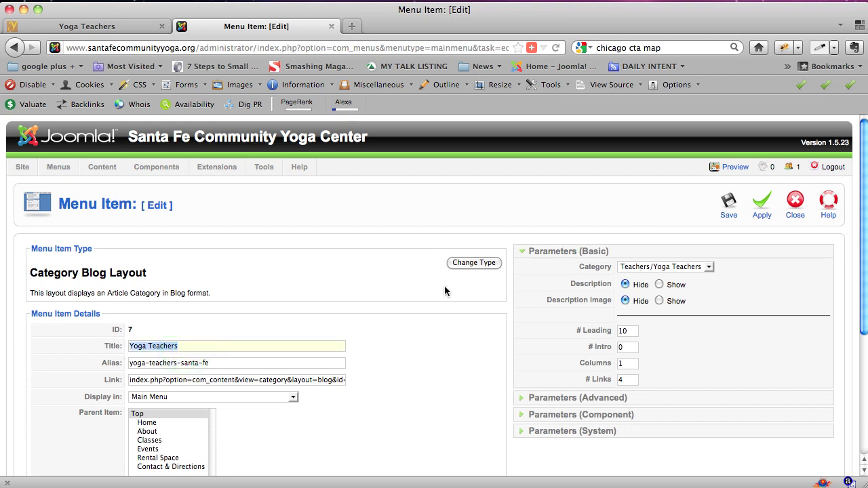
{"action": "left_click_drag", "start_coordinate": [164, 293], "coordinate": [105, 293]}
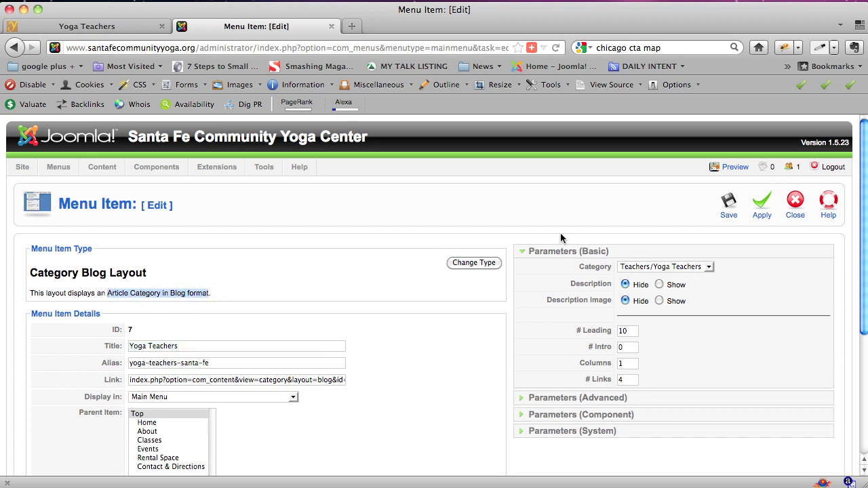
{"action": "left_click", "coordinate": [668, 268]}
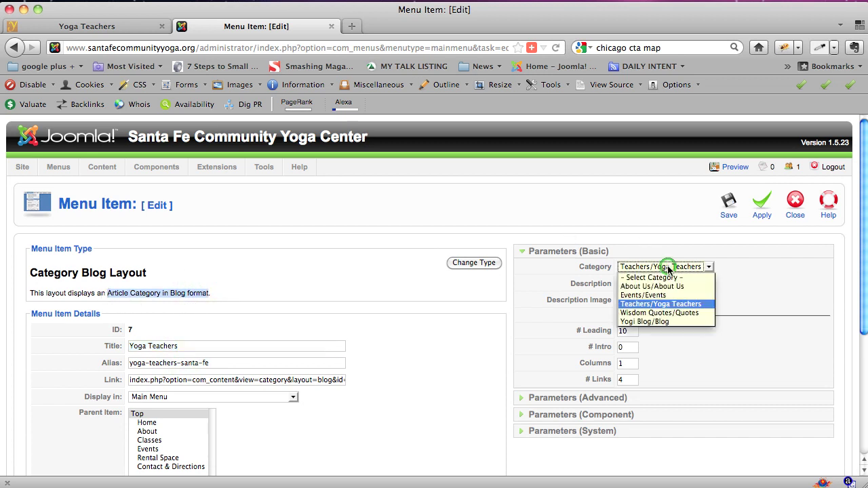
{"action": "left_click", "coordinate": [668, 268]}
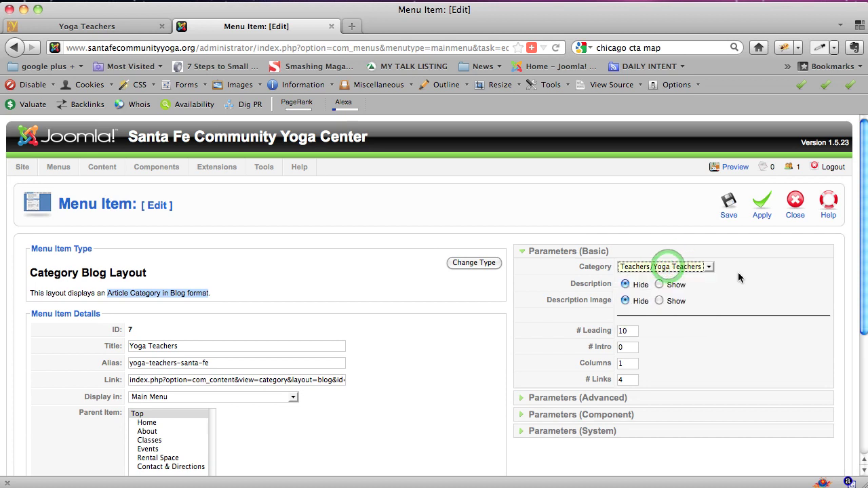
{"action": "left_click", "coordinate": [766, 275]}
Set the menu item's Category Order to "No, Order by Primary Order Only" in its advanced parameters
{"action": "scroll", "coordinate": [758, 298], "scroll_direction": "down", "scroll_amount": 2}
{"action": "scroll", "coordinate": [757, 299], "scroll_direction": "down", "scroll_amount": 1}
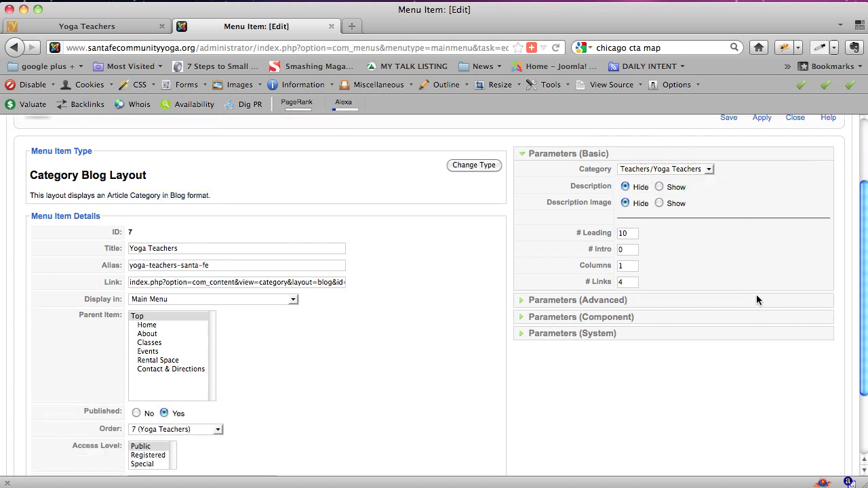
{"action": "left_click", "coordinate": [569, 318]}
{"action": "left_click", "coordinate": [820, 319]}
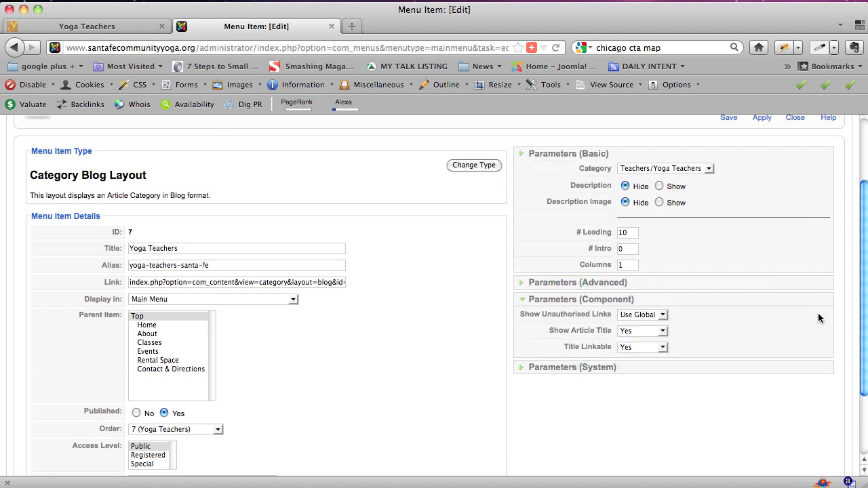
{"action": "left_click", "coordinate": [535, 172]}
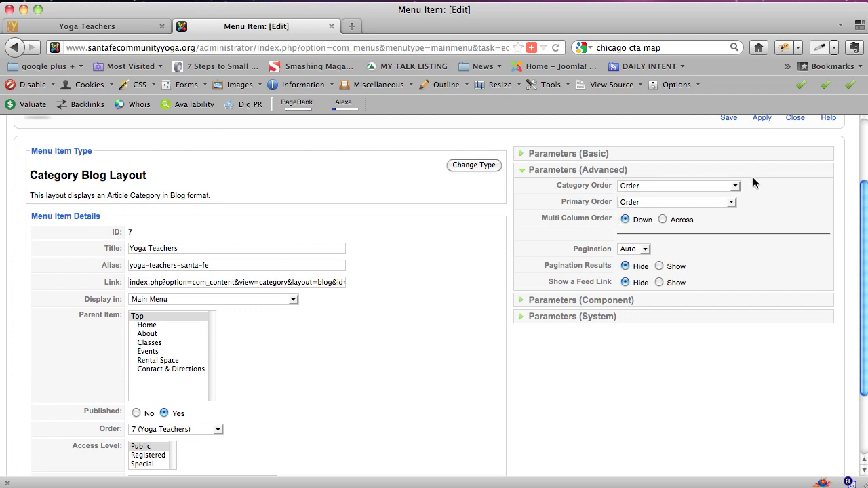
{"action": "left_click", "coordinate": [735, 187]}
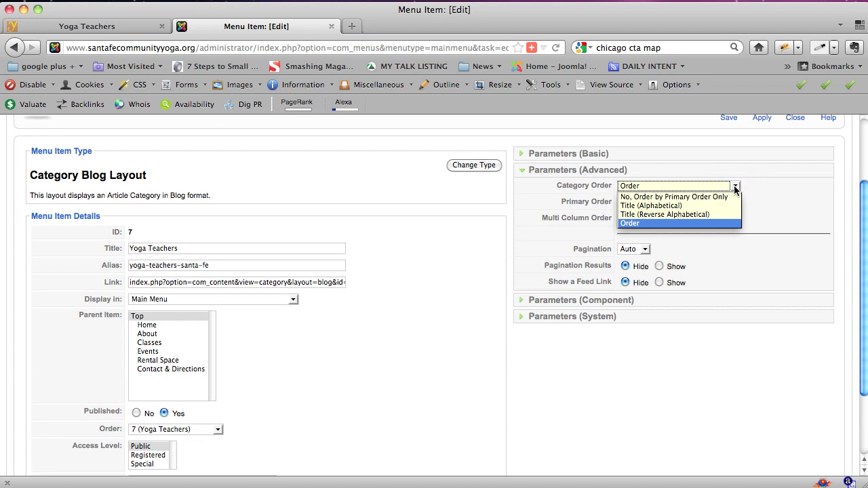
{"action": "left_click", "coordinate": [708, 197]}
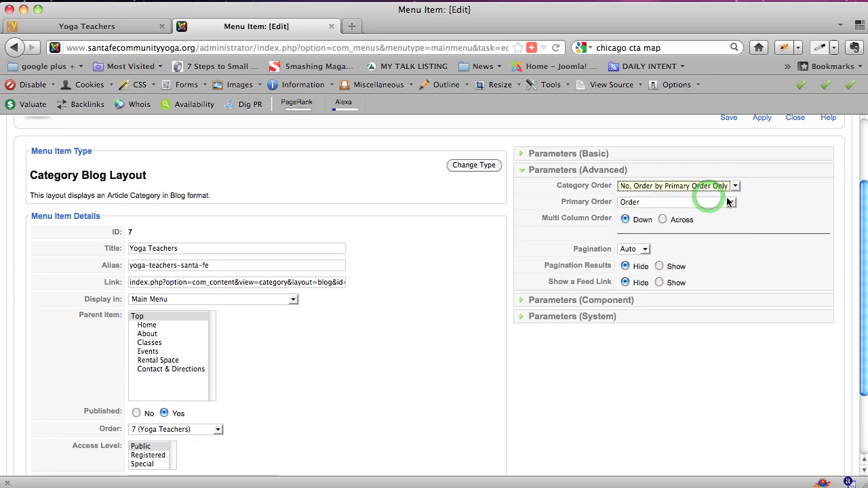
Set the Yoga Teachers menu item's Primary Order to "Most recent first" in the advanced parameters
{"action": "left_click", "coordinate": [730, 202]}
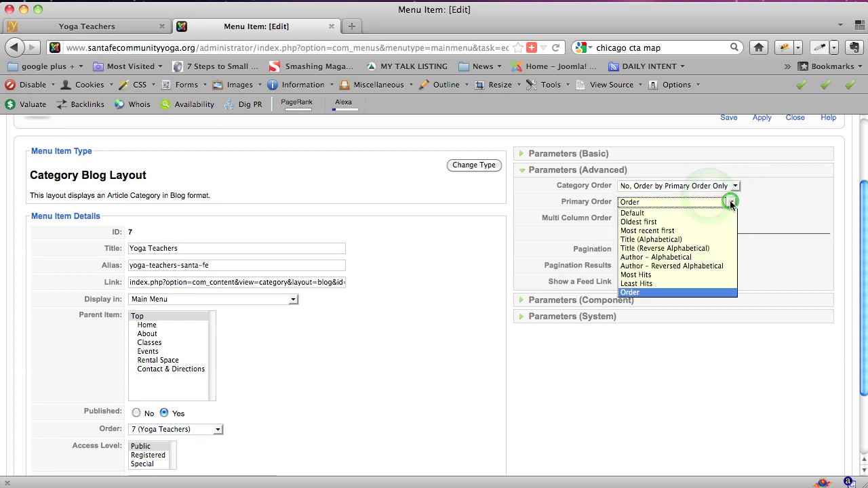
{"action": "left_click", "coordinate": [703, 231]}
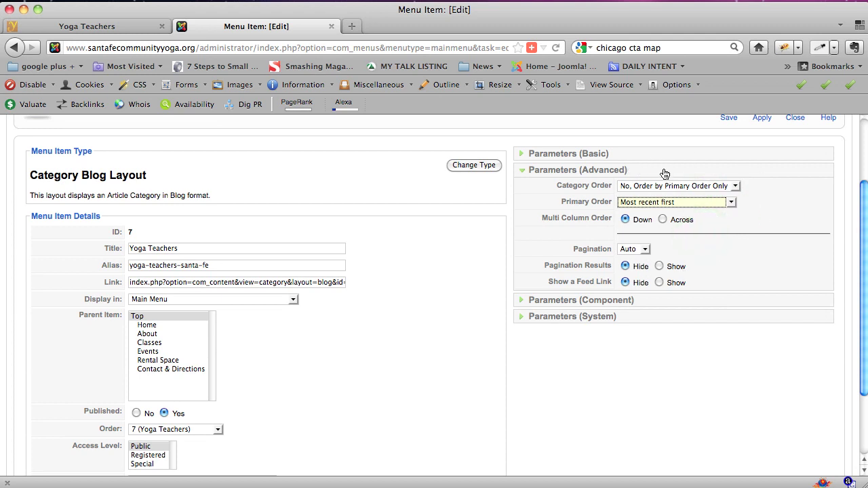
Set both the Category Order and the Primary Order to "Order" in the advanced parameters and save the menu item
{"action": "left_click", "coordinate": [737, 186]}
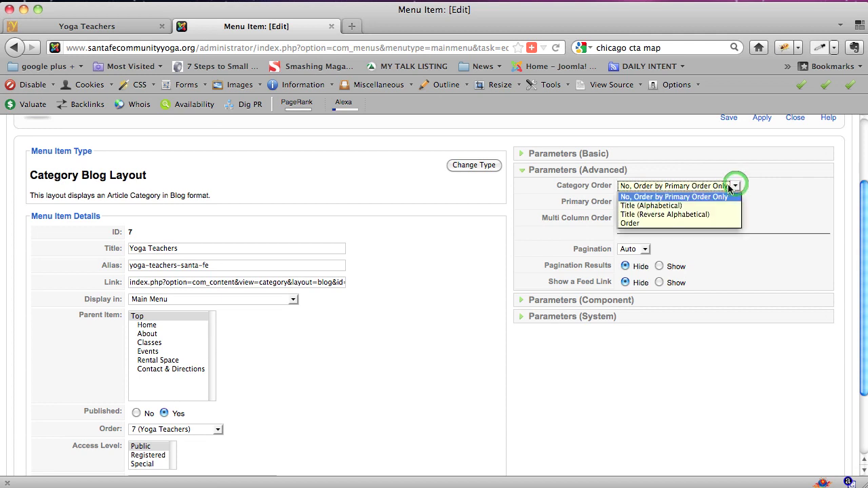
{"action": "left_click", "coordinate": [646, 225]}
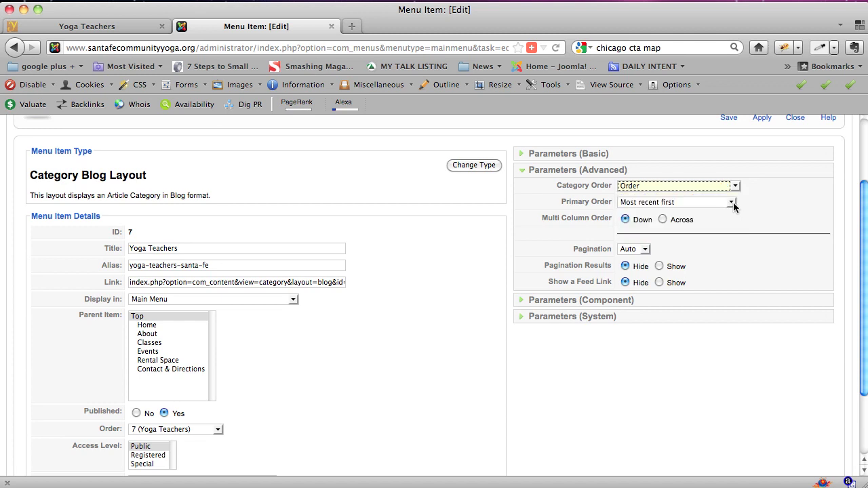
{"action": "left_click", "coordinate": [732, 203]}
{"action": "left_click", "coordinate": [637, 293]}
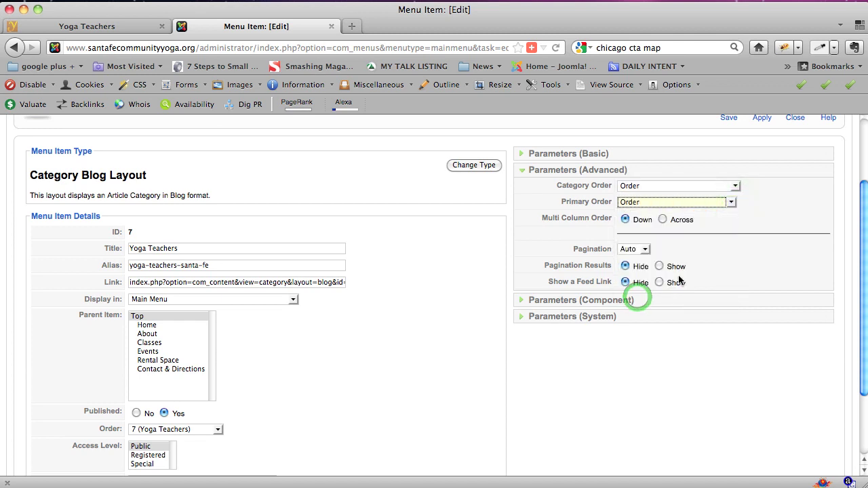
{"action": "scroll", "coordinate": [733, 244], "scroll_direction": "up", "scroll_amount": 3}
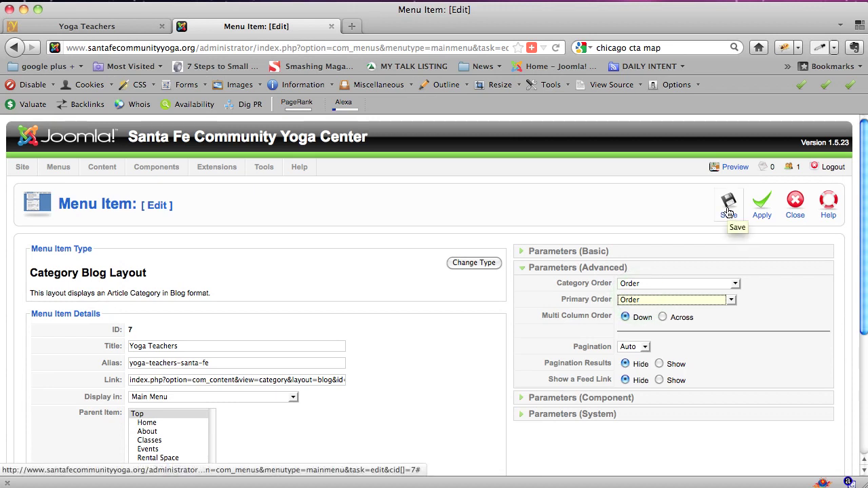
{"action": "left_click", "coordinate": [729, 213]}
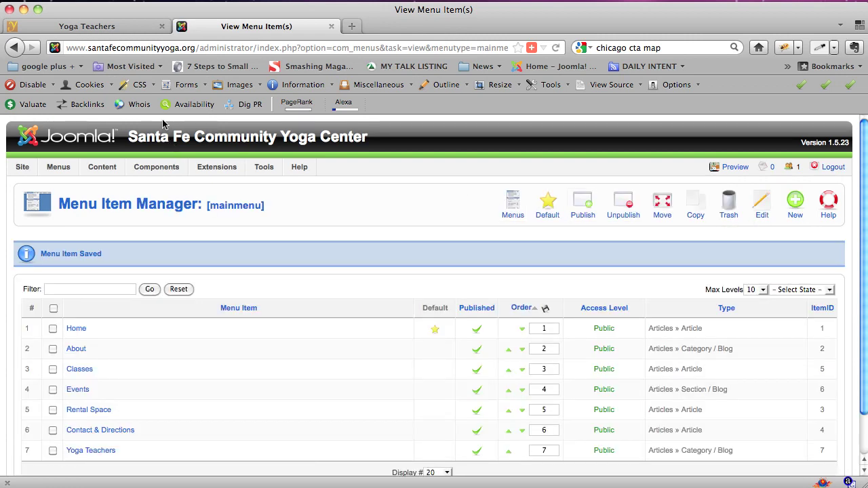
Return to the public Yoga Teachers page and review the sequence of the teacher articles
{"action": "left_click", "coordinate": [127, 27]}
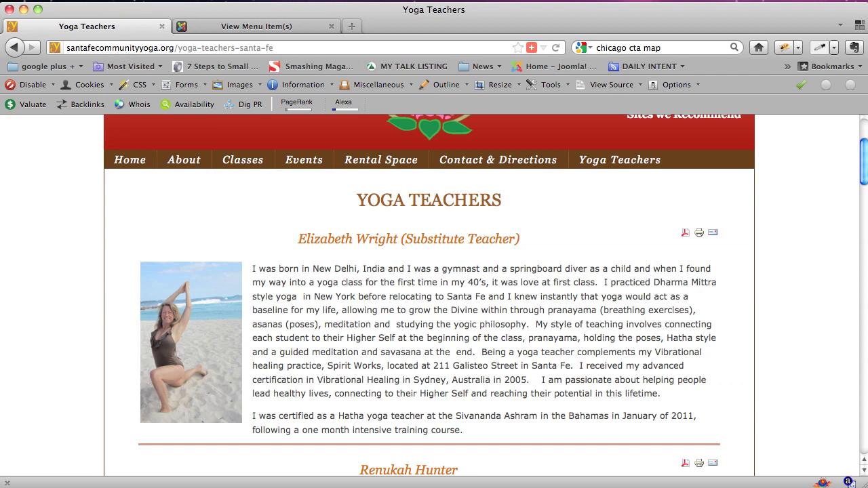
{"action": "left_click", "coordinate": [863, 171]}
{"action": "scroll", "coordinate": [805, 286], "scroll_direction": "down", "scroll_amount": 10}
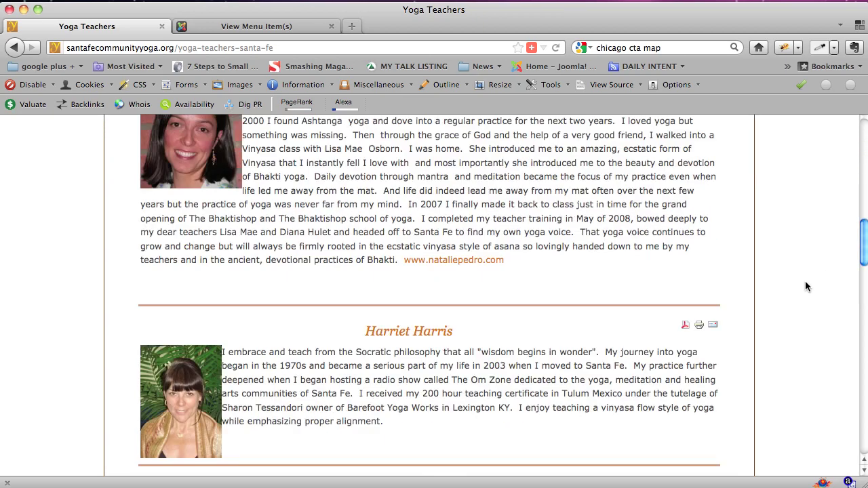
{"action": "scroll", "coordinate": [805, 286], "scroll_direction": "up", "scroll_amount": 5}
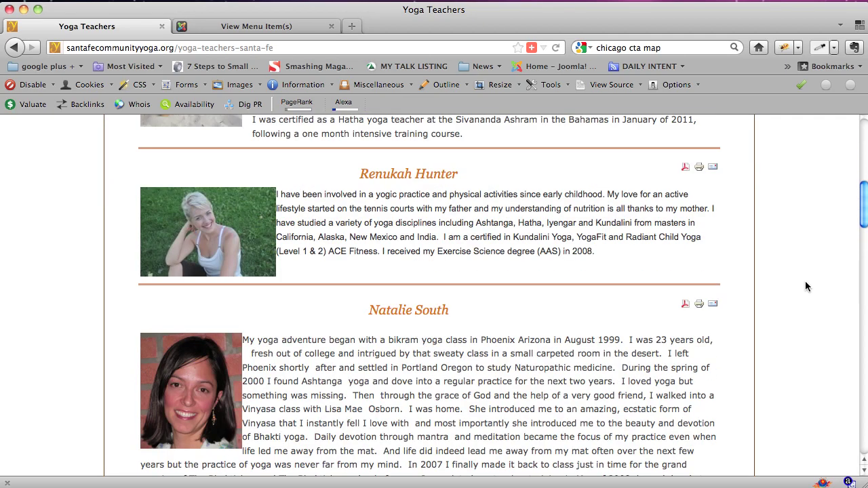
{"action": "scroll", "coordinate": [806, 286], "scroll_direction": "up", "scroll_amount": 10}
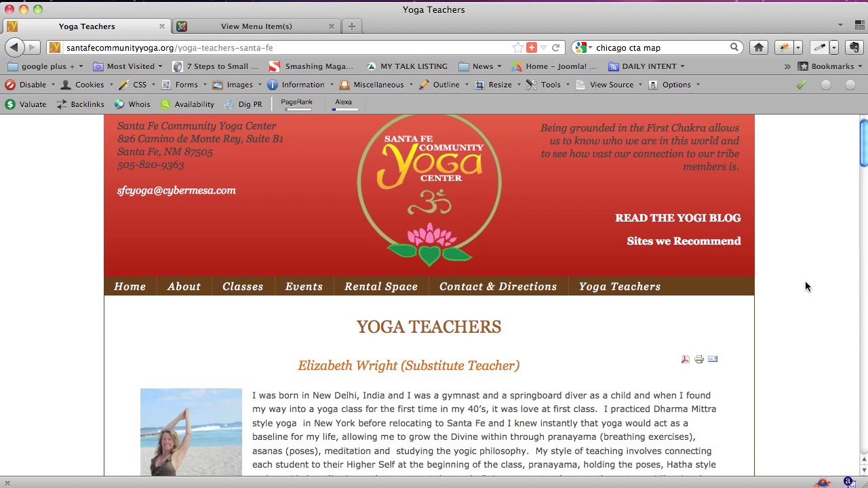